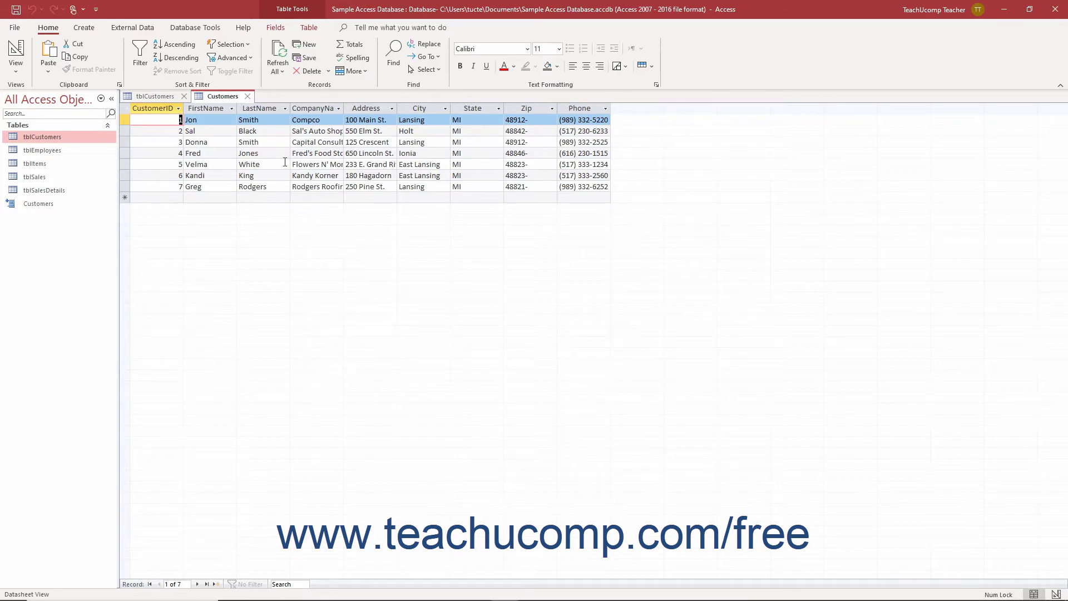
Close the open Customers and tblCustomers tables and create a new query in Design view
{"action": "left_click", "coordinate": [247, 96]}
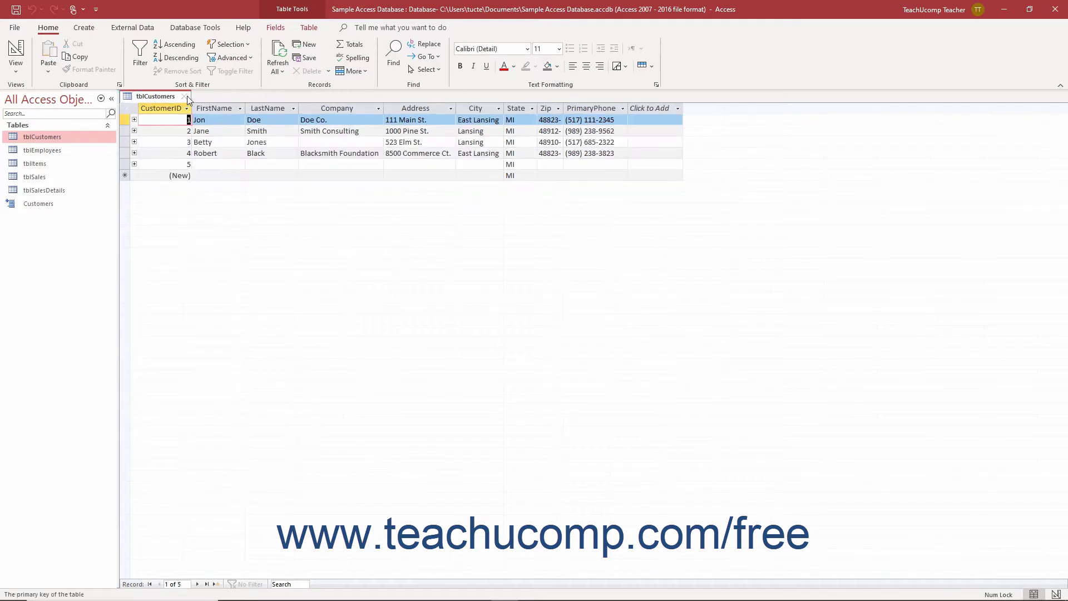
{"action": "left_click", "coordinate": [187, 96]}
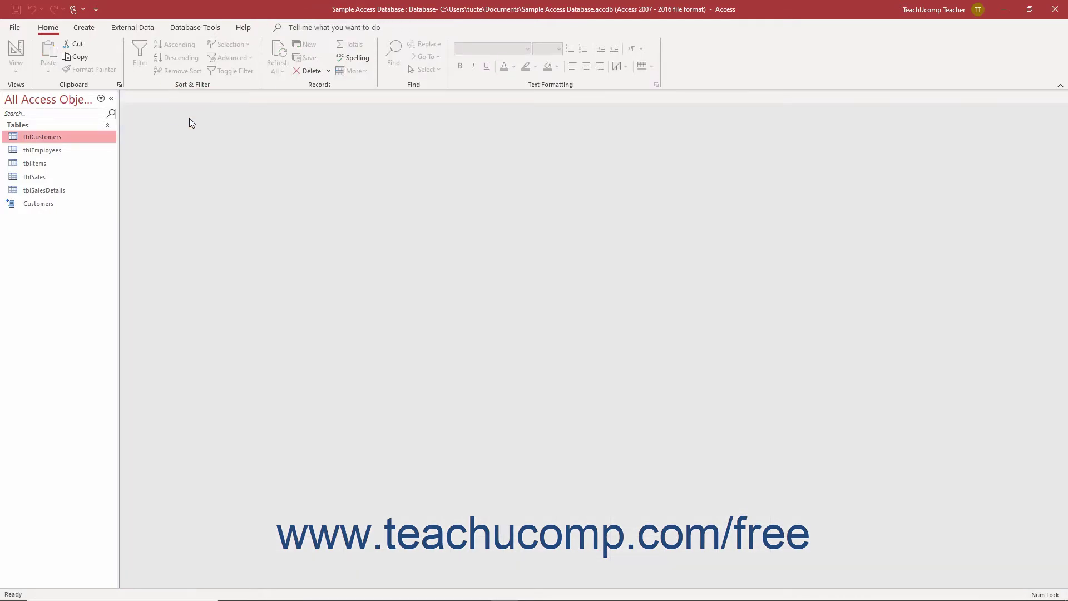
{"action": "left_click", "coordinate": [84, 27]}
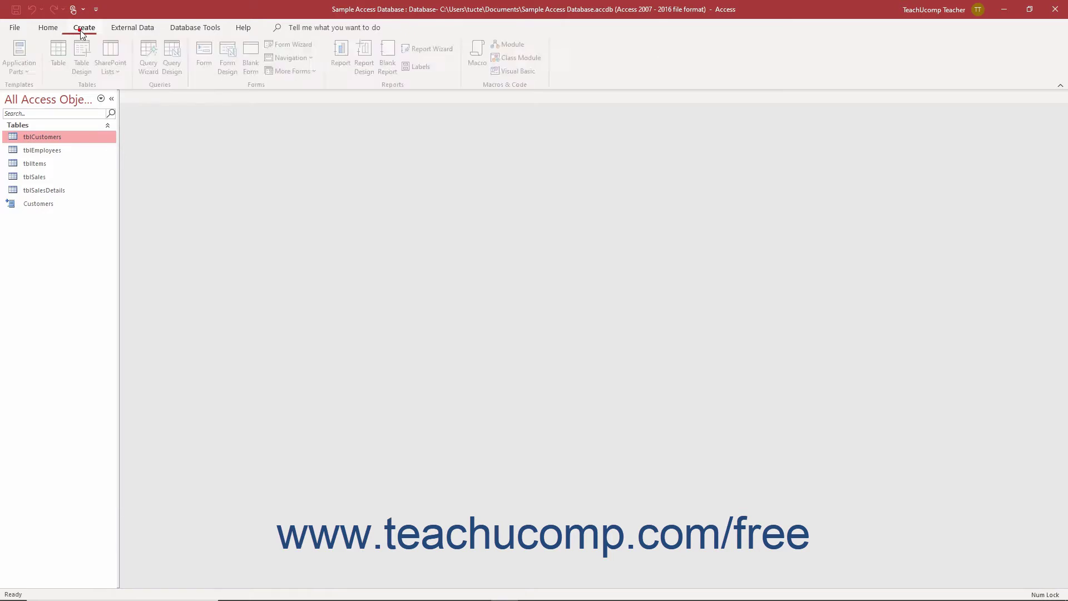
{"action": "left_click", "coordinate": [177, 65]}
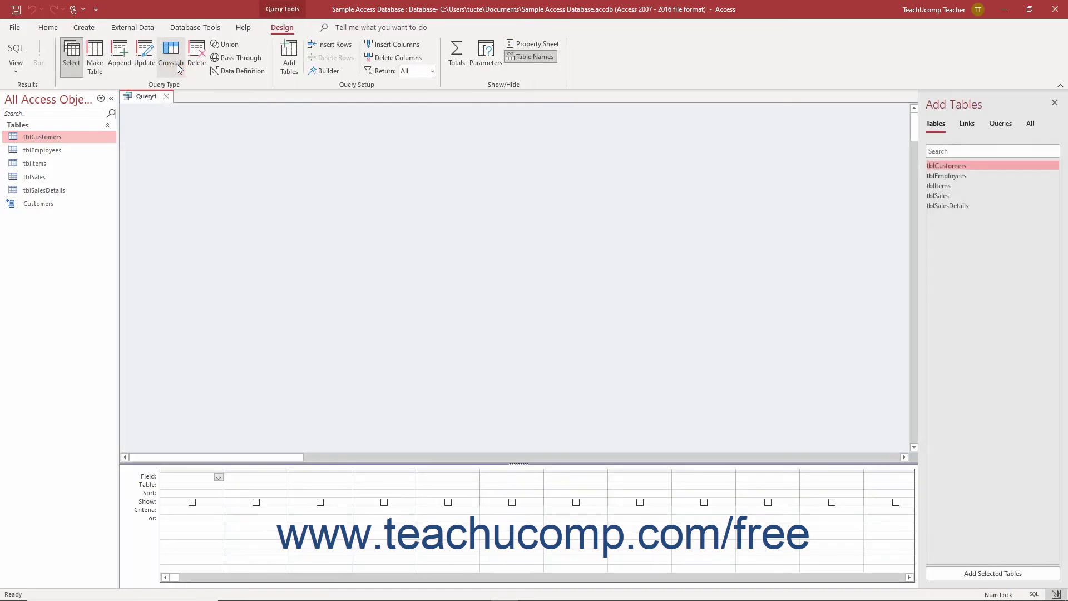
Make the query an append query with tblCustomers in the current database as the target table
{"action": "left_click", "coordinate": [128, 66]}
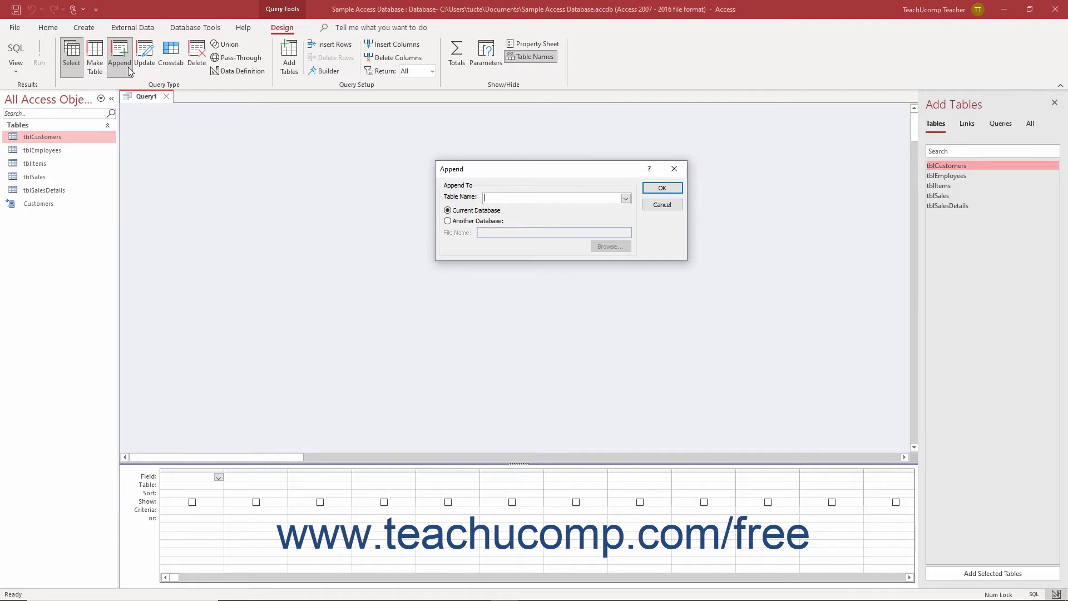
{"action": "left_click", "coordinate": [626, 198]}
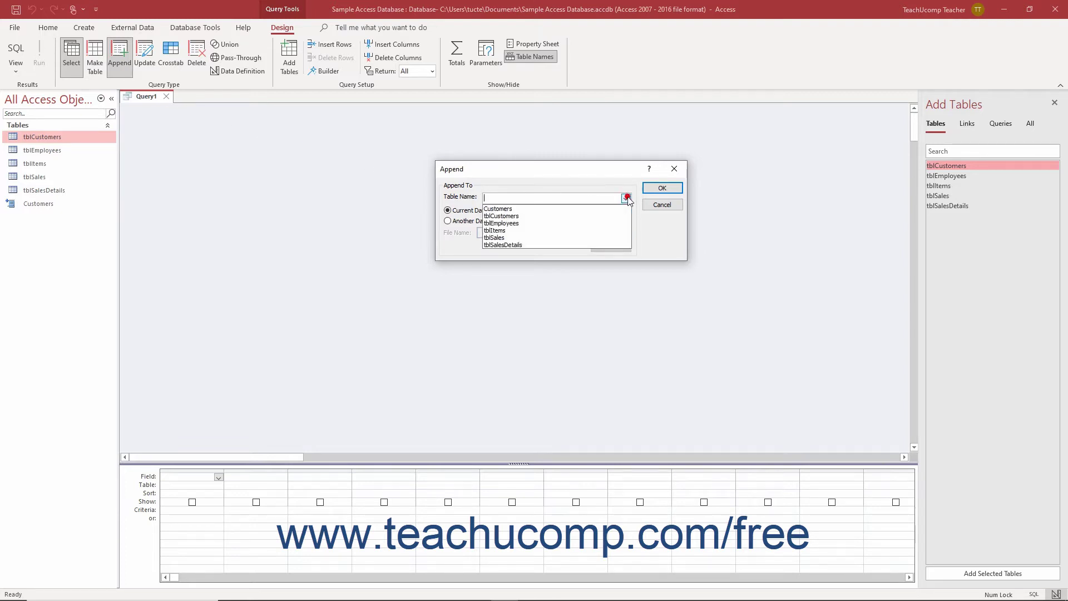
{"action": "left_click", "coordinate": [554, 216]}
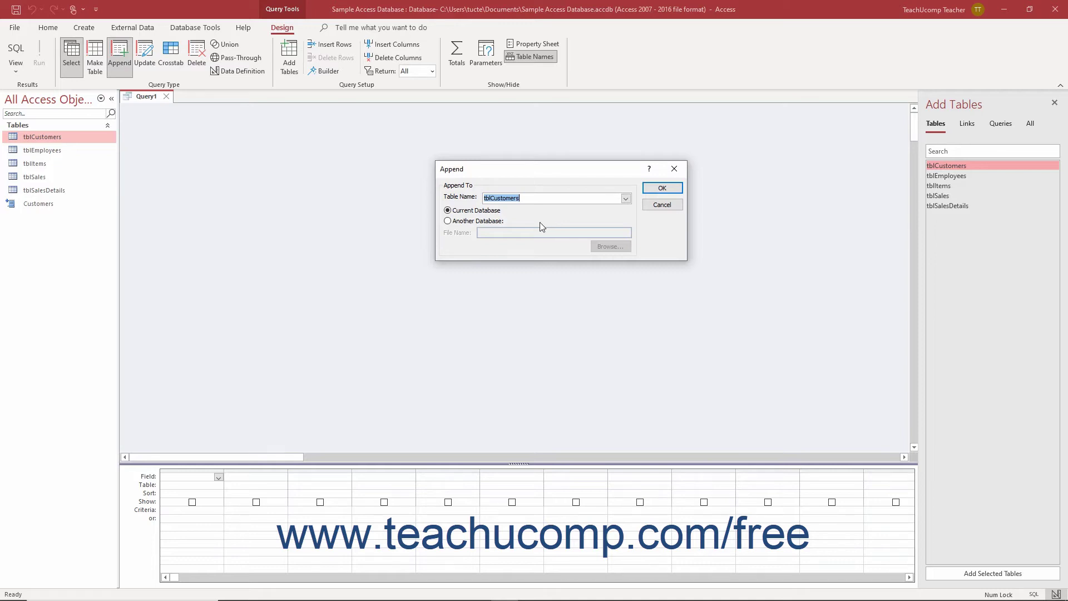
{"action": "left_click", "coordinate": [462, 224]}
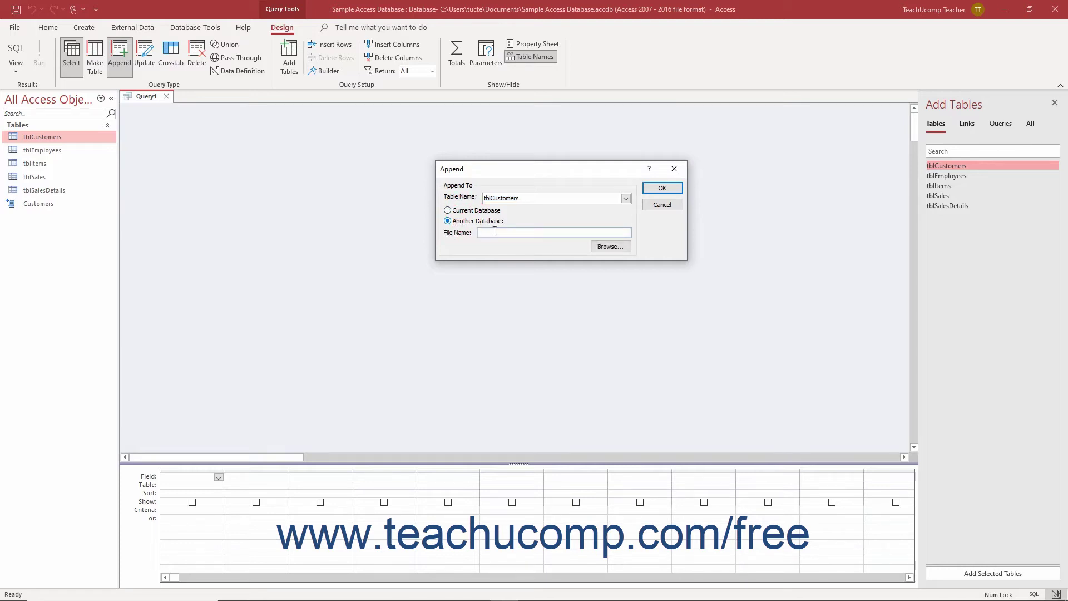
{"action": "left_click", "coordinate": [610, 247]}
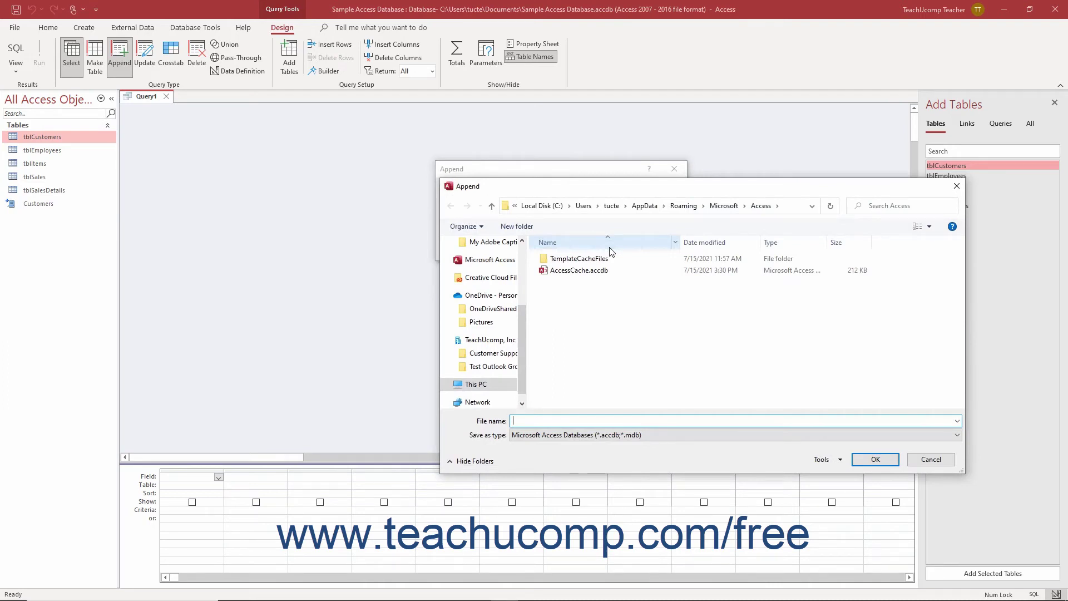
{"action": "left_click", "coordinate": [931, 459]}
{"action": "left_click", "coordinate": [448, 210]}
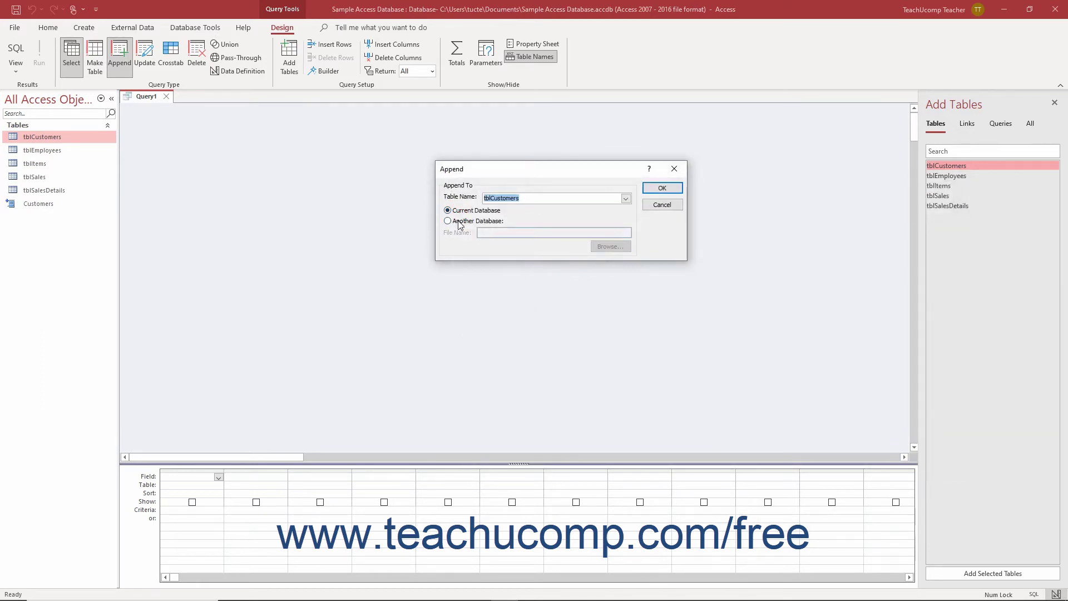
Confirm the append target and add the linked Customers table to the query, enlarging its field list to show every field
{"action": "left_click", "coordinate": [664, 188]}
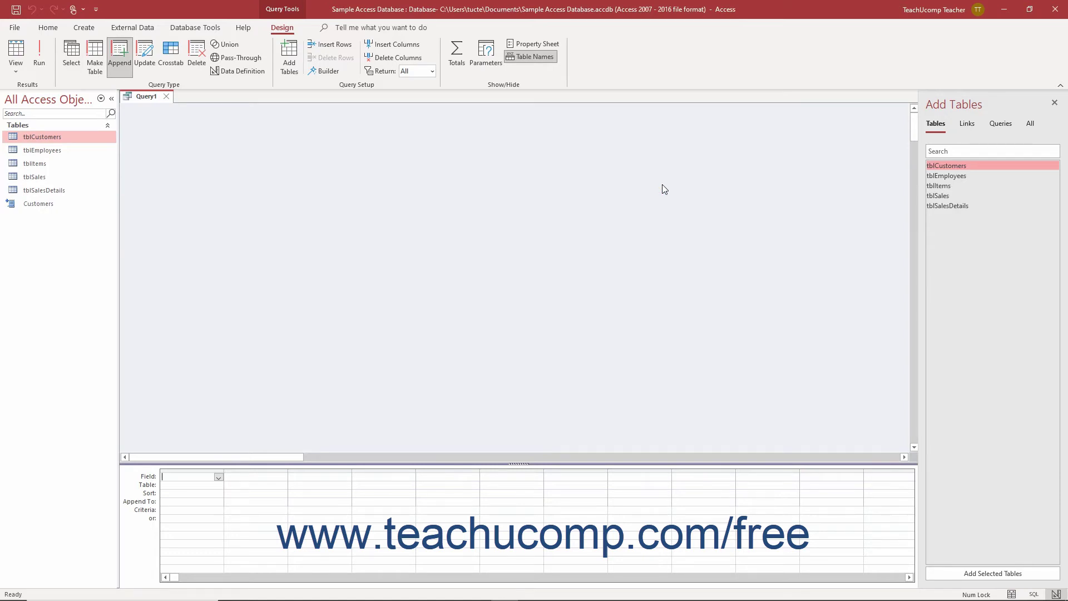
{"action": "left_click", "coordinate": [967, 124]}
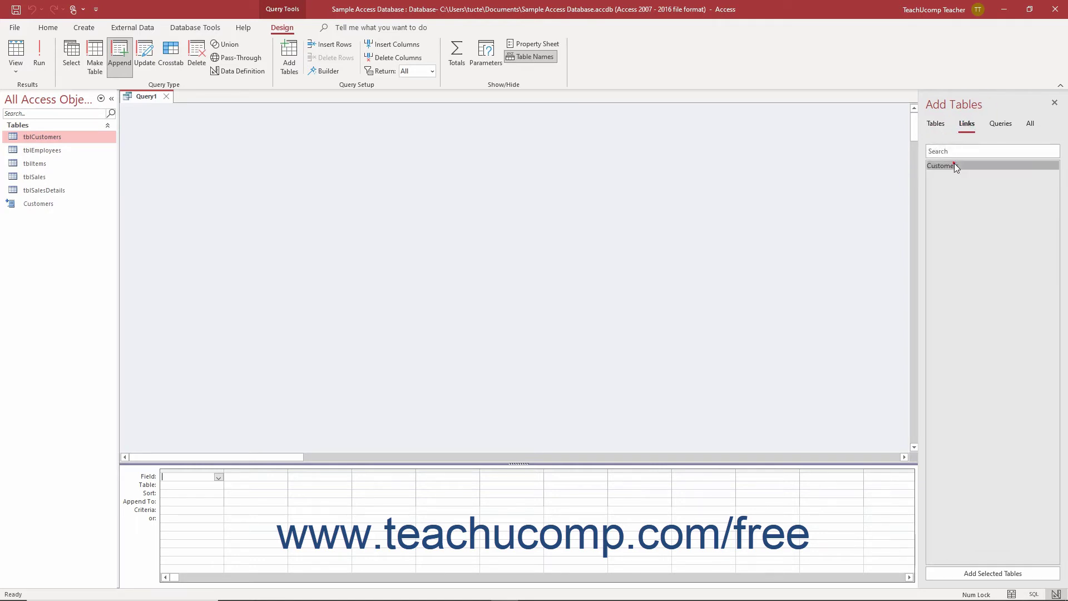
{"action": "double_click", "coordinate": [949, 166]}
{"action": "left_click_drag", "start_coordinate": [216, 186], "coordinate": [216, 234]}
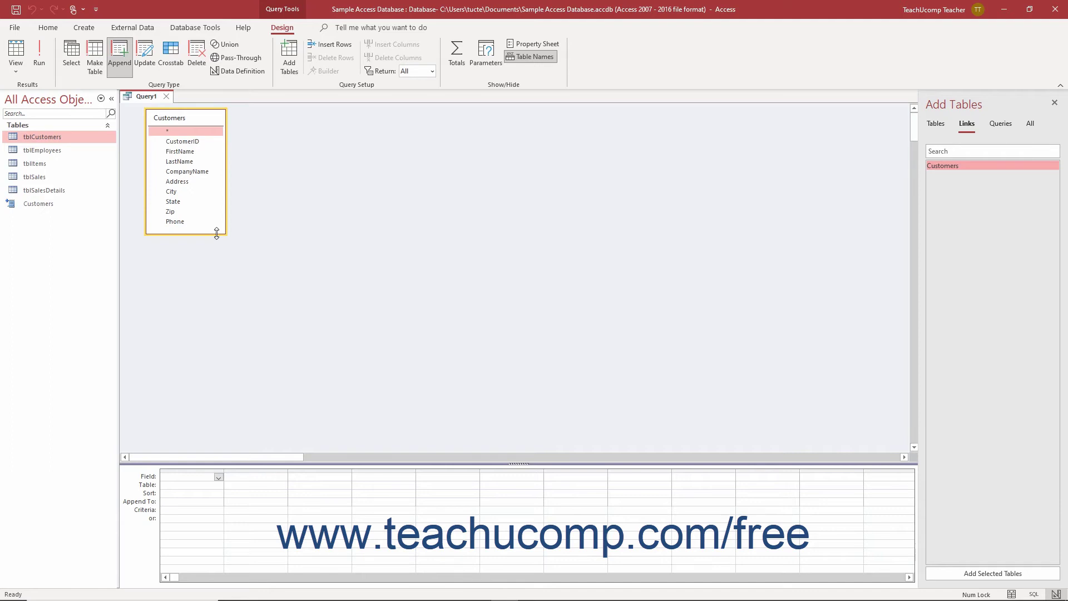
Add all Customers fields from FirstName through Phone to the query design grid
{"action": "left_click", "coordinate": [193, 152]}
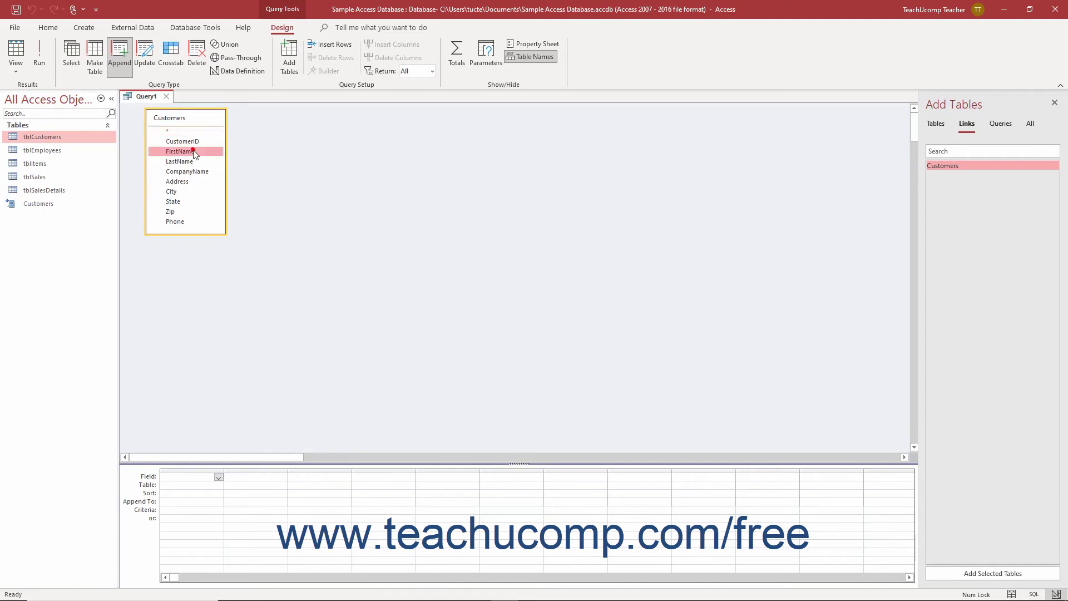
{"action": "left_click", "coordinate": [186, 222], "text": "shift"}
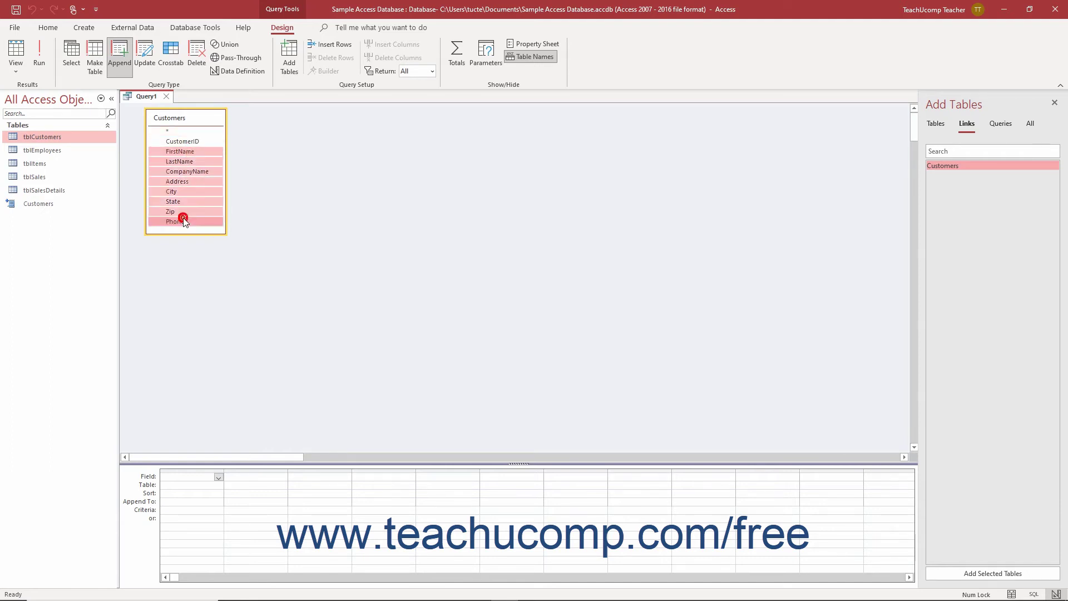
{"action": "left_click_drag", "start_coordinate": [191, 152], "coordinate": [194, 486]}
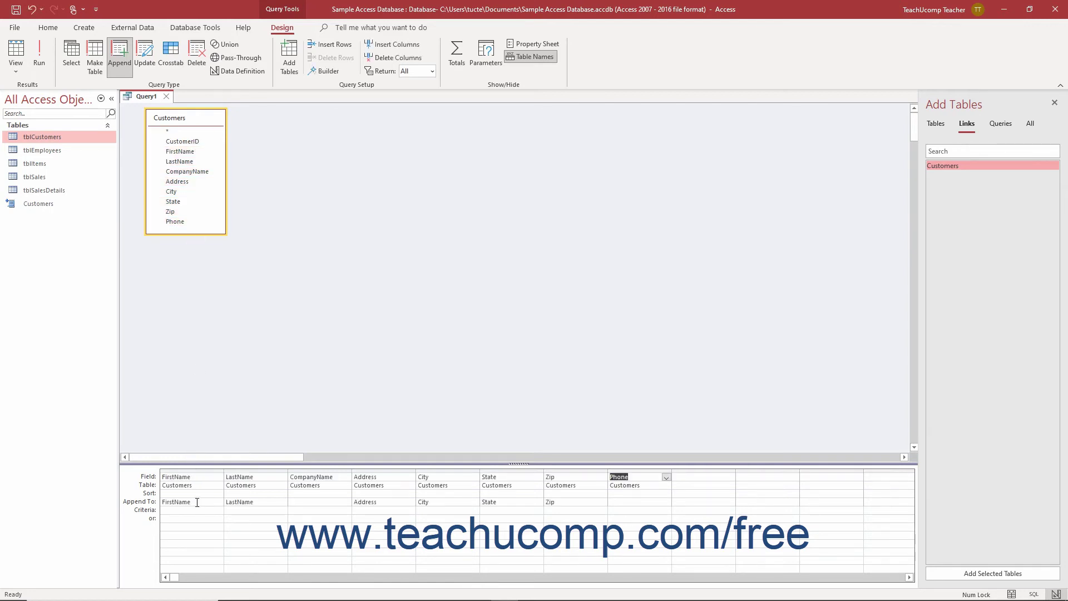
Set the append destinations to FirstName for FirstName, Company for CompanyName and PrimaryPhone for Phone
{"action": "left_click", "coordinate": [197, 502]}
{"action": "left_click", "coordinate": [218, 504]}
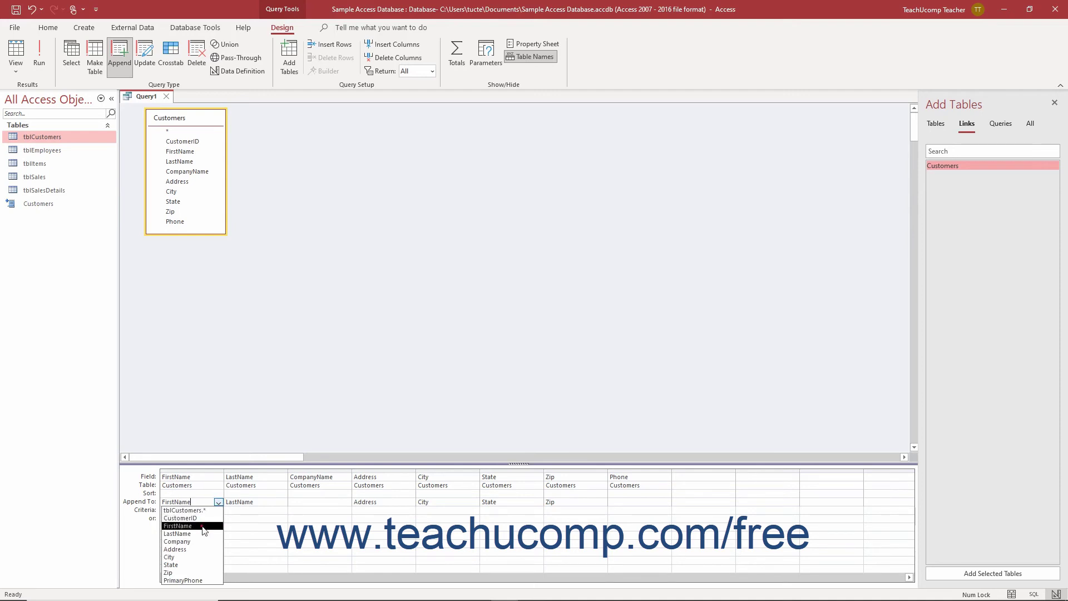
{"action": "left_click", "coordinate": [184, 517]}
{"action": "left_click", "coordinate": [314, 502]}
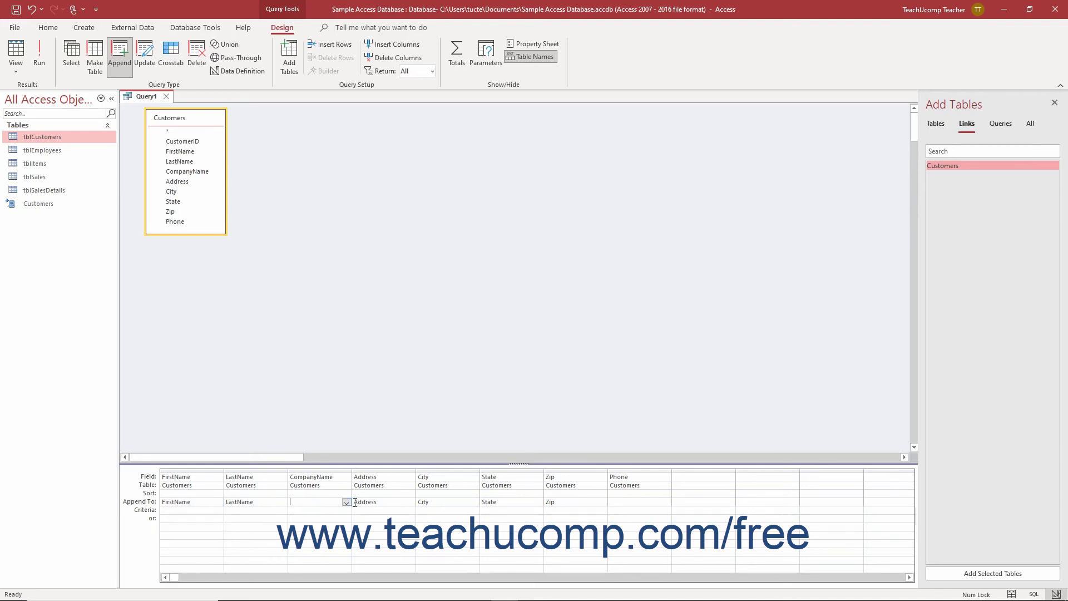
{"action": "left_click", "coordinate": [345, 502]}
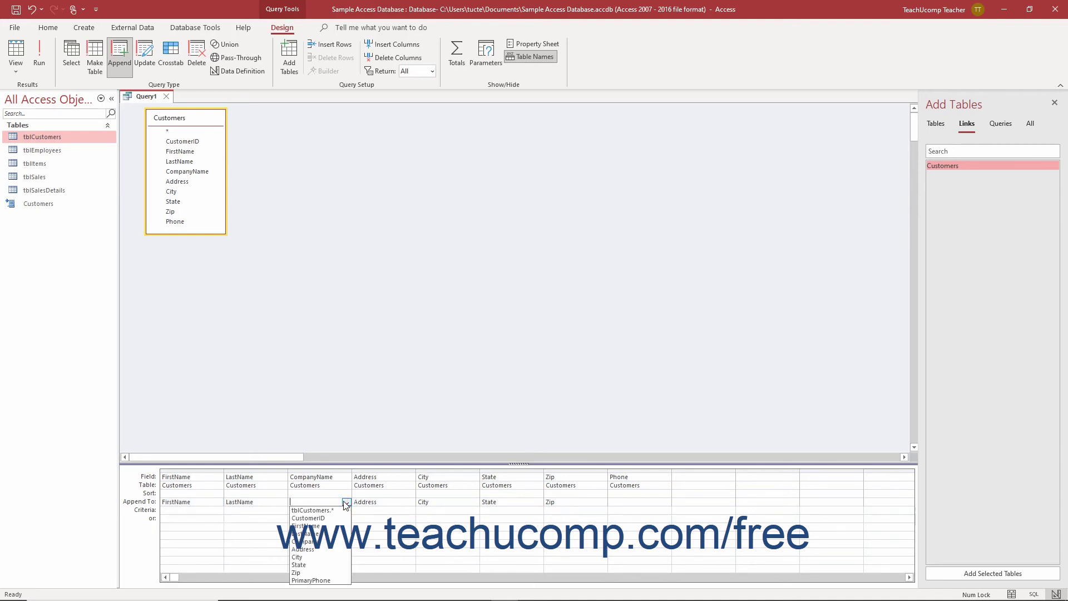
{"action": "left_click", "coordinate": [322, 542]}
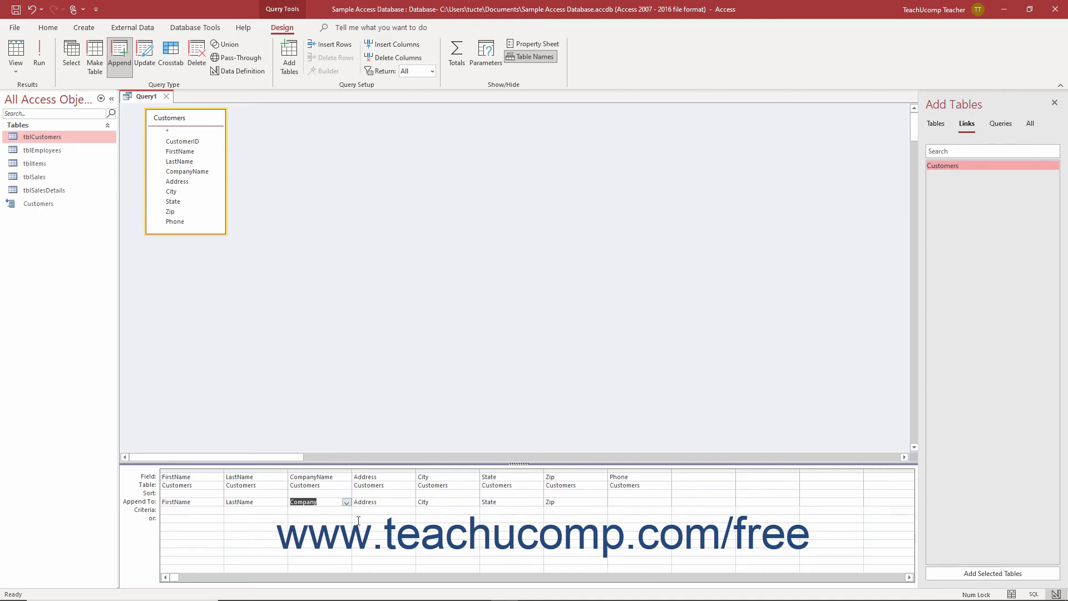
{"action": "left_click", "coordinate": [617, 503]}
{"action": "left_click", "coordinate": [666, 502]}
{"action": "left_click", "coordinate": [631, 581]}
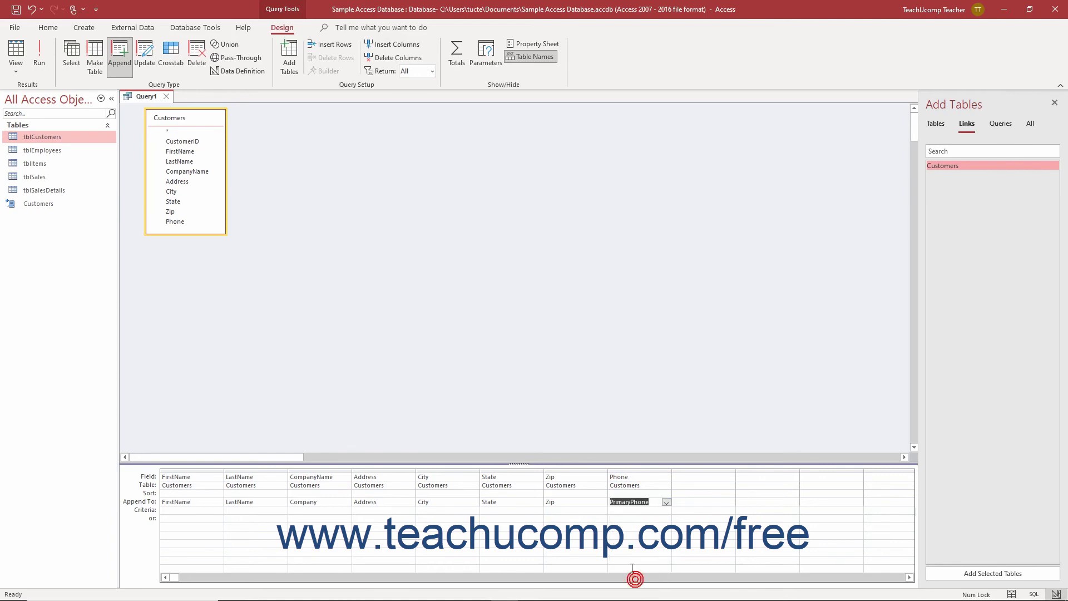
Restrict the City field to "East Lansing" or "Lansing" and run the append query, accepting the append
{"action": "left_click", "coordinate": [434, 513]}
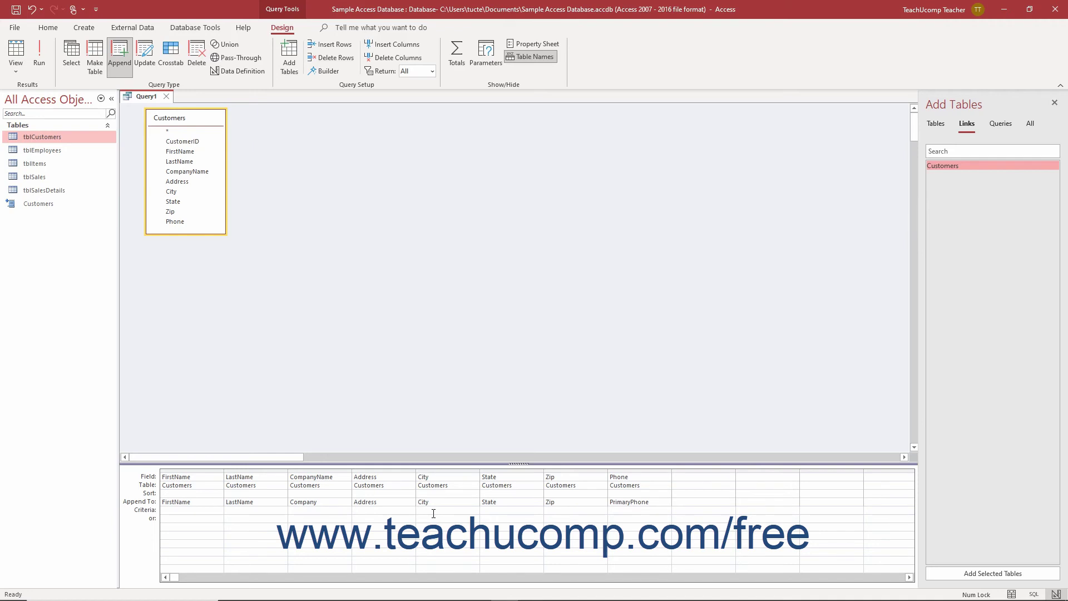
{"action": "type", "text": "East Lansing"}
{"action": "key", "text": "Down"}
{"action": "type", "text": "Lansing"}
{"action": "key", "text": "Down"}
{"action": "left_click", "coordinate": [46, 67]}
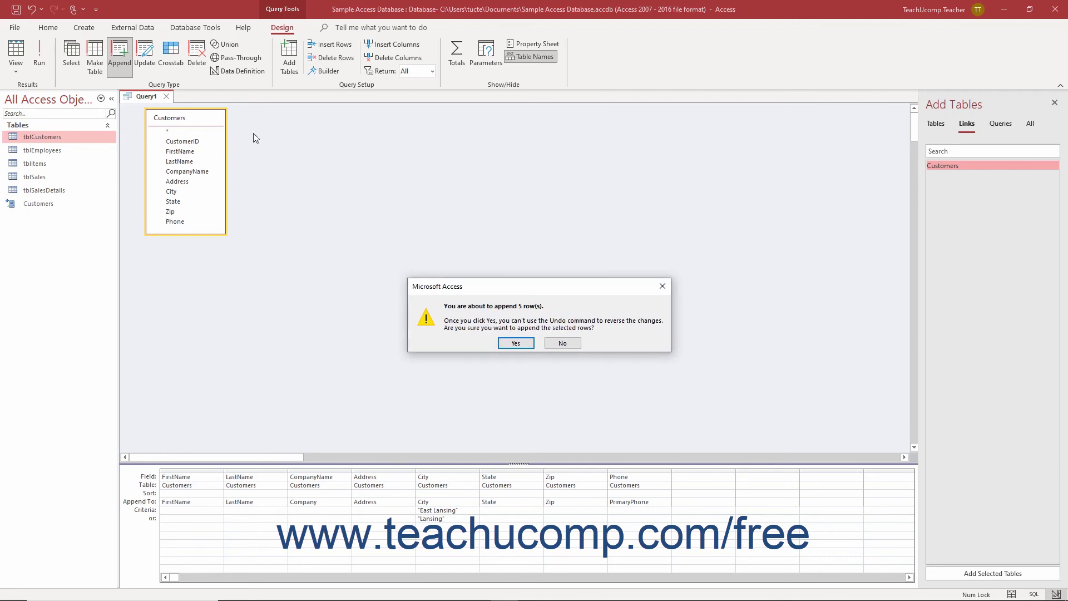
{"action": "left_click", "coordinate": [516, 343]}
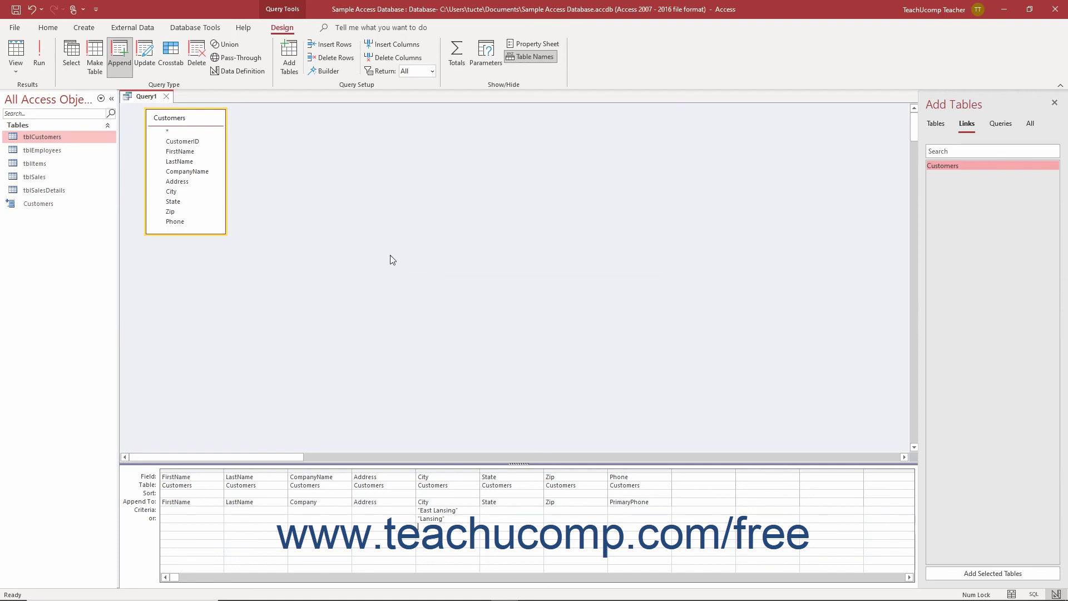
Check the appended records in tblCustomers, and close both the table and the query without saving the query
{"action": "double_click", "coordinate": [84, 141]}
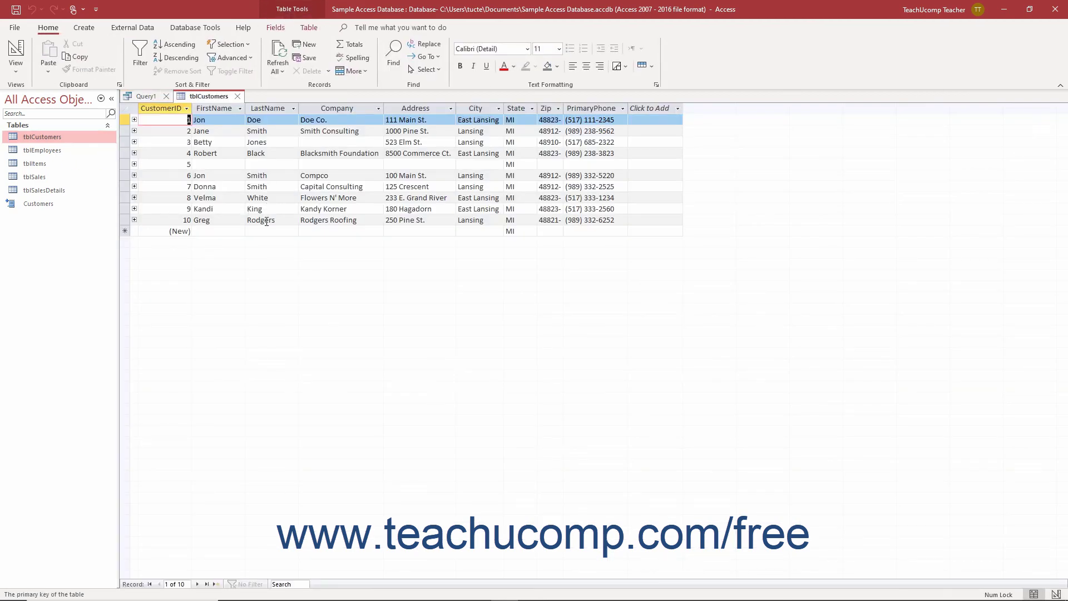
{"action": "left_click", "coordinate": [238, 96]}
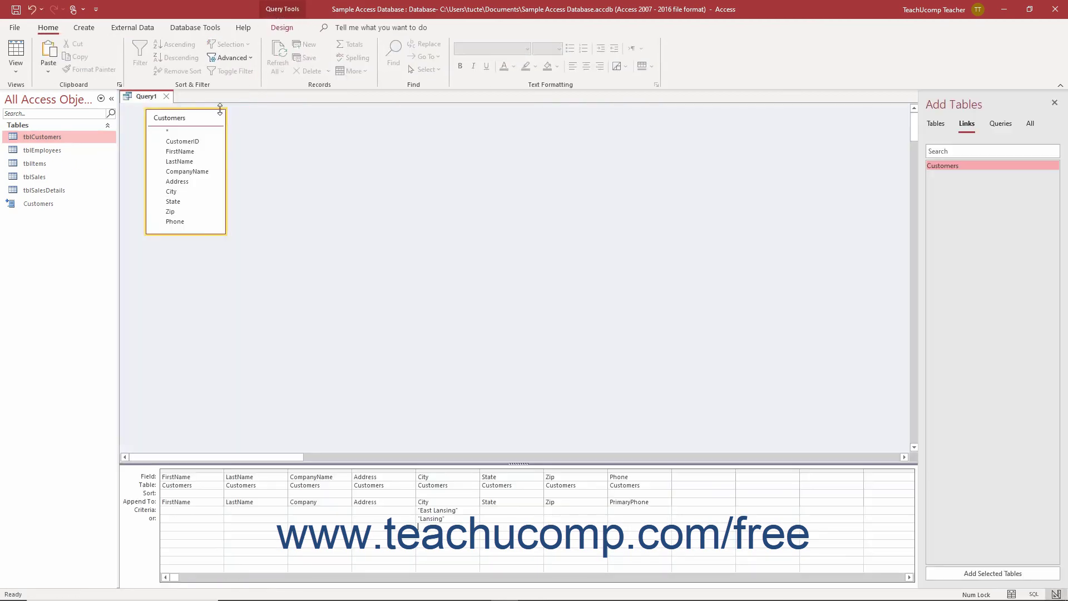
{"action": "left_click", "coordinate": [166, 97]}
{"action": "left_click", "coordinate": [534, 337]}
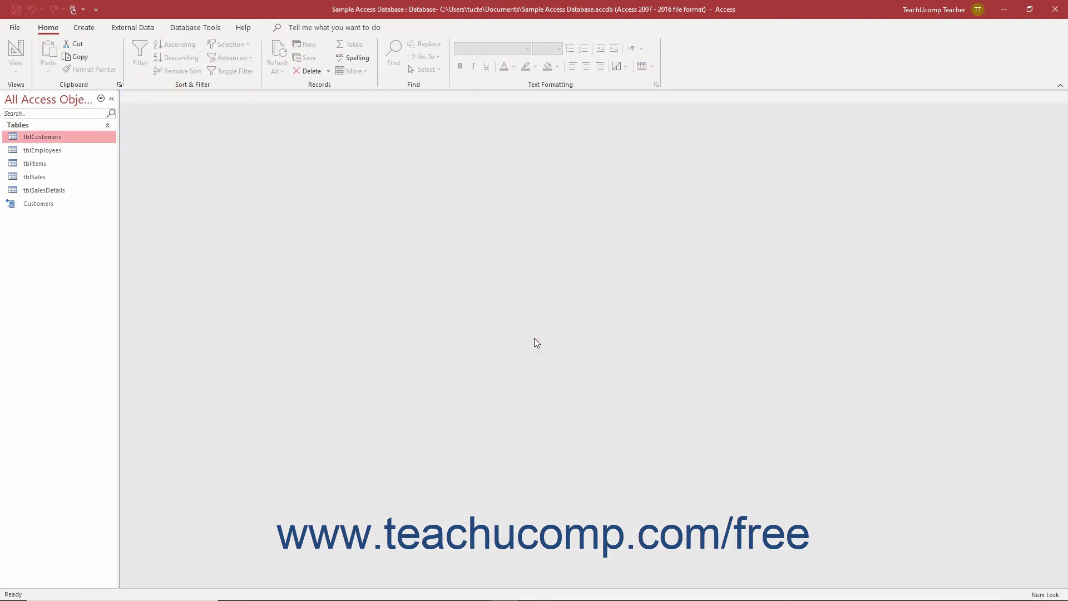